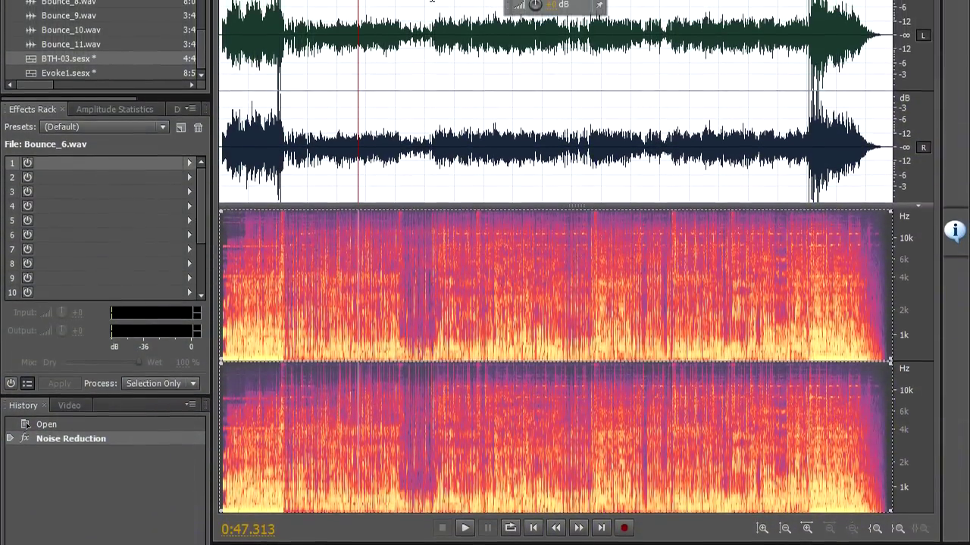
- Zoom the view, then clear a short time selection and reposition the playhead
scroll(427, 43, up, 5)
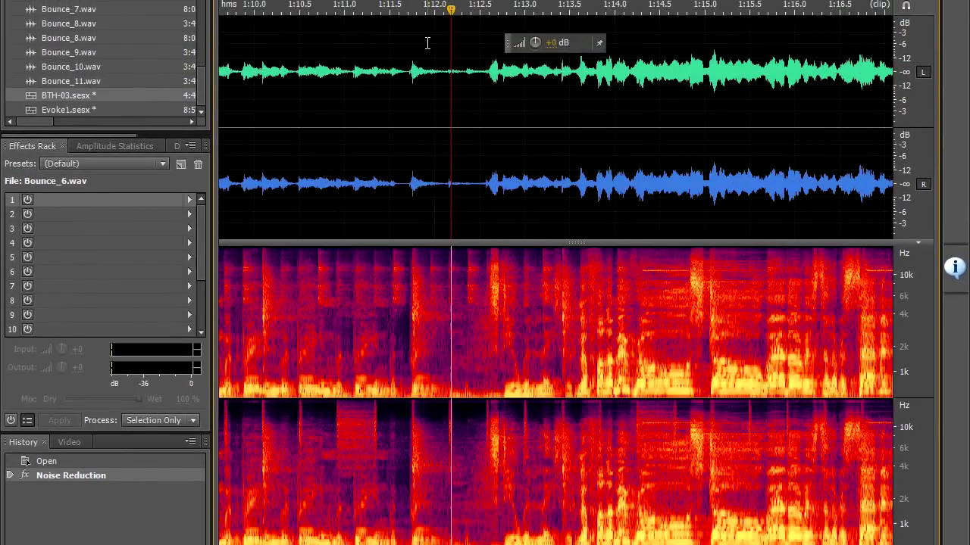
scroll(446, 53, up, 4)
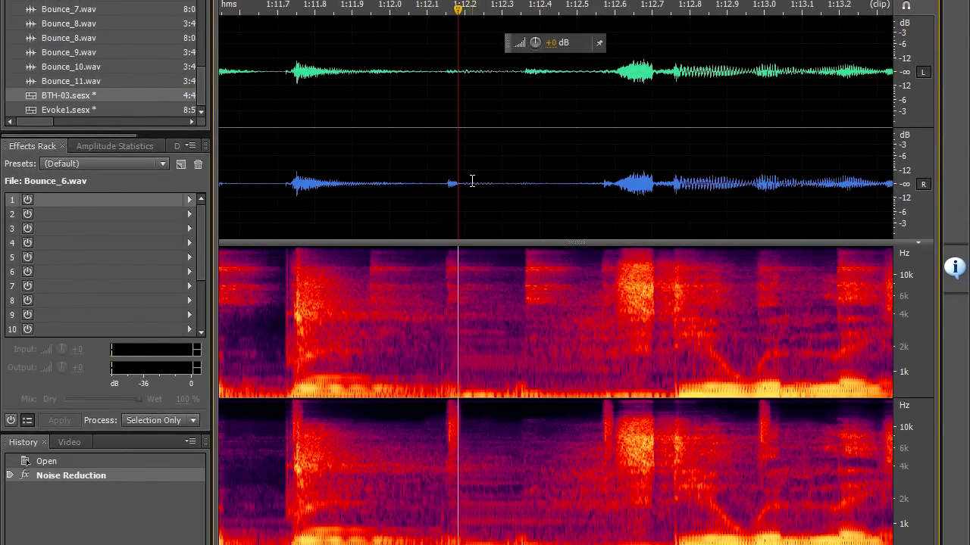
drag(471, 182, 418, 182)
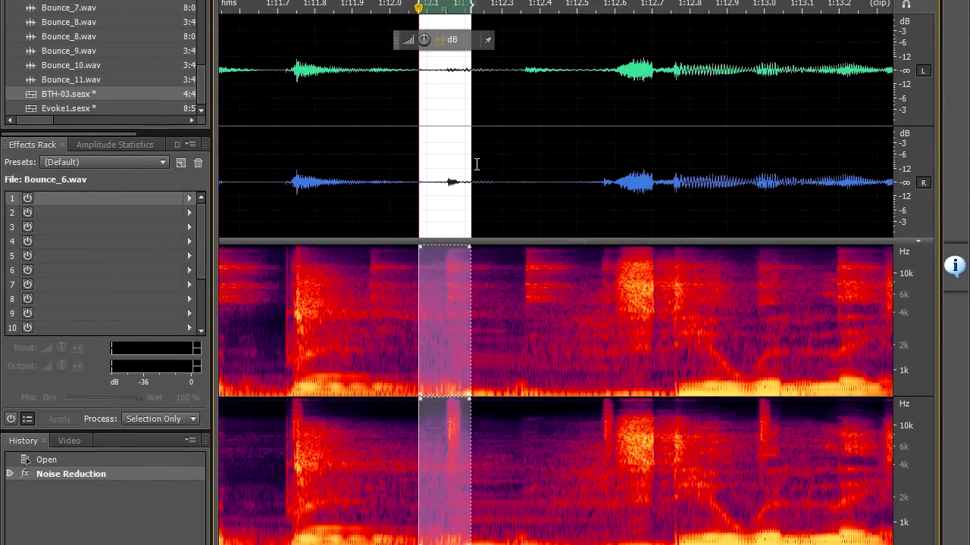
click(477, 165)
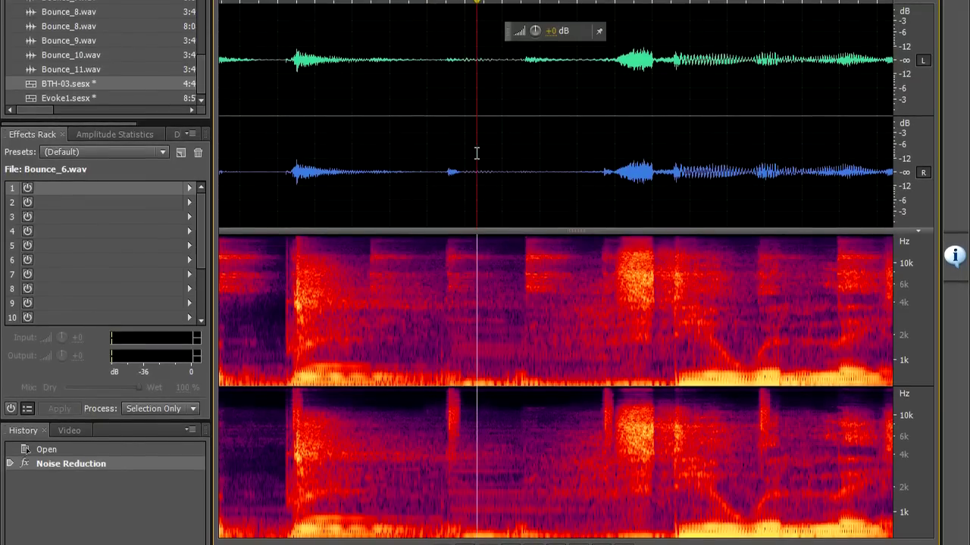
scroll(476, 152, down, 10)
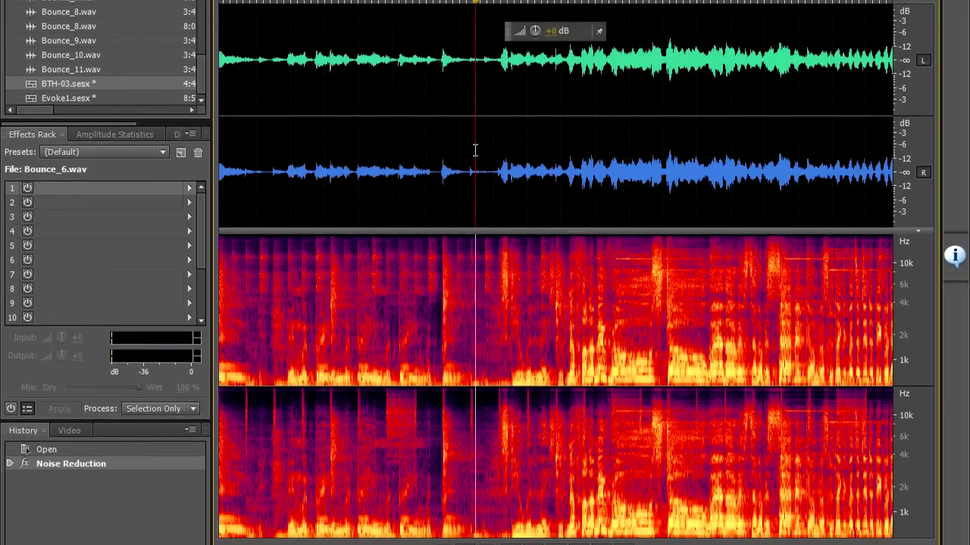
scroll(470, 168, down, 2)
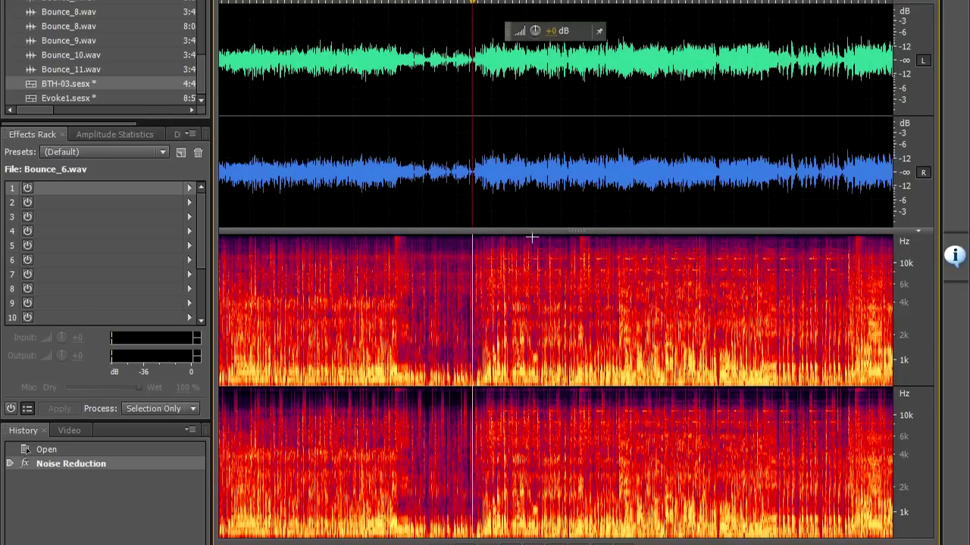
- Make the spectrogram fill almost the whole editor and zoom its time and frequency axes
drag(530, 231, 466, 38)
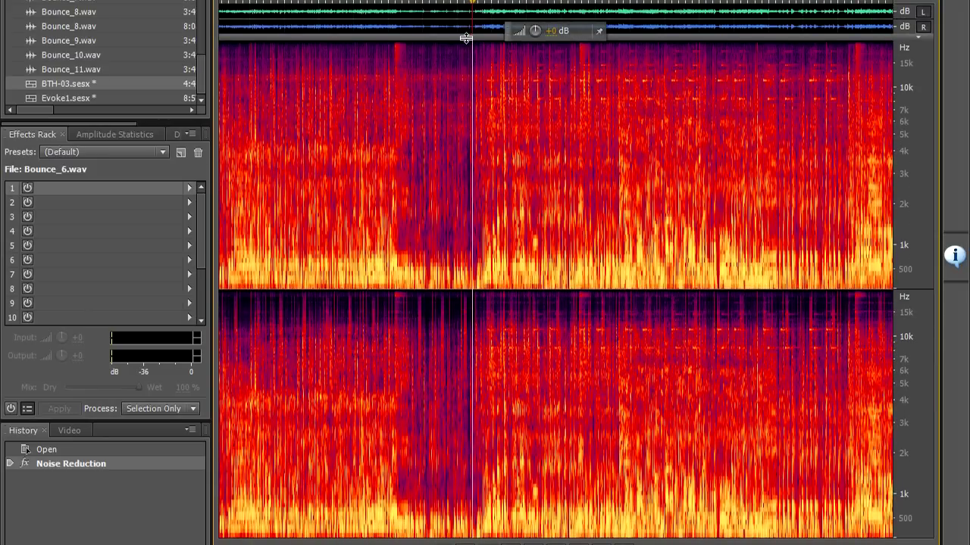
scroll(496, 93, down, 3)
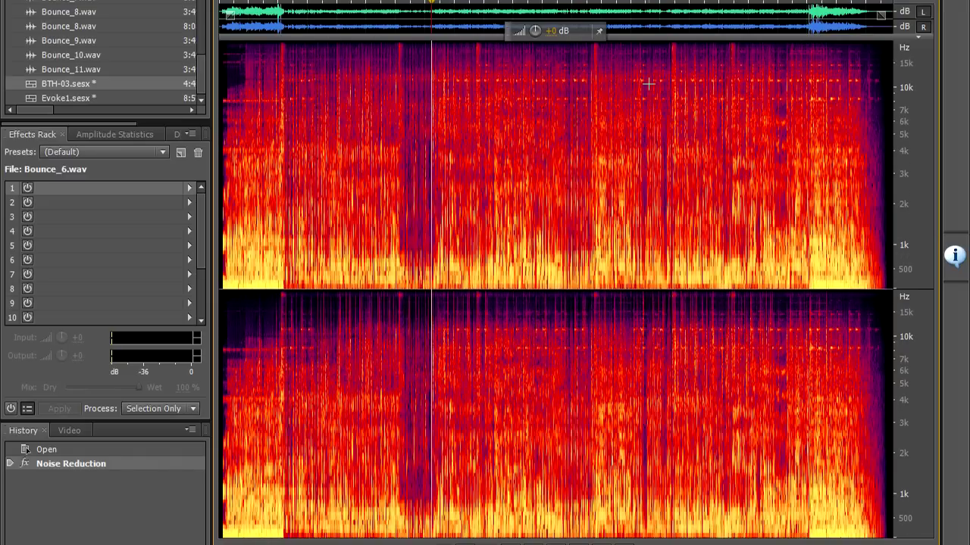
scroll(648, 84, up, 2)
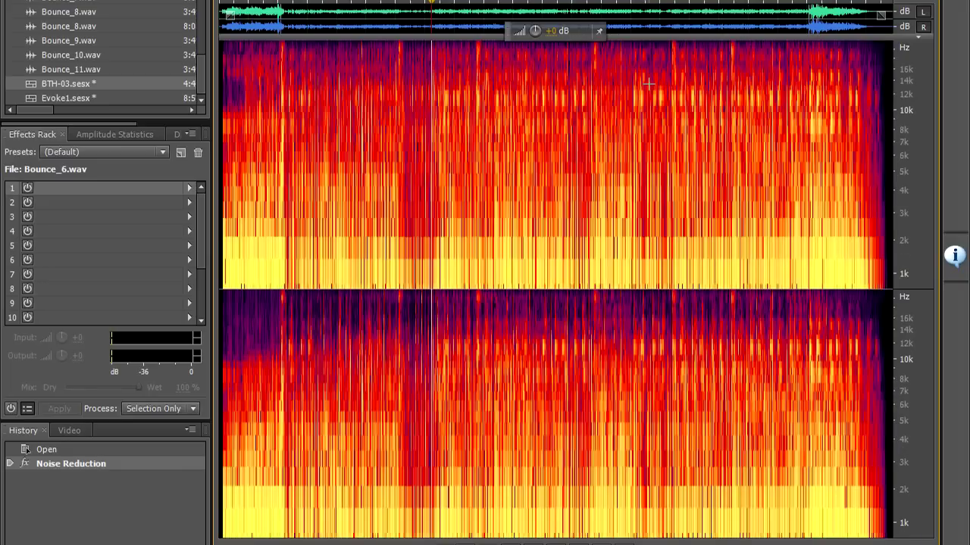
scroll(649, 84, down, 2)
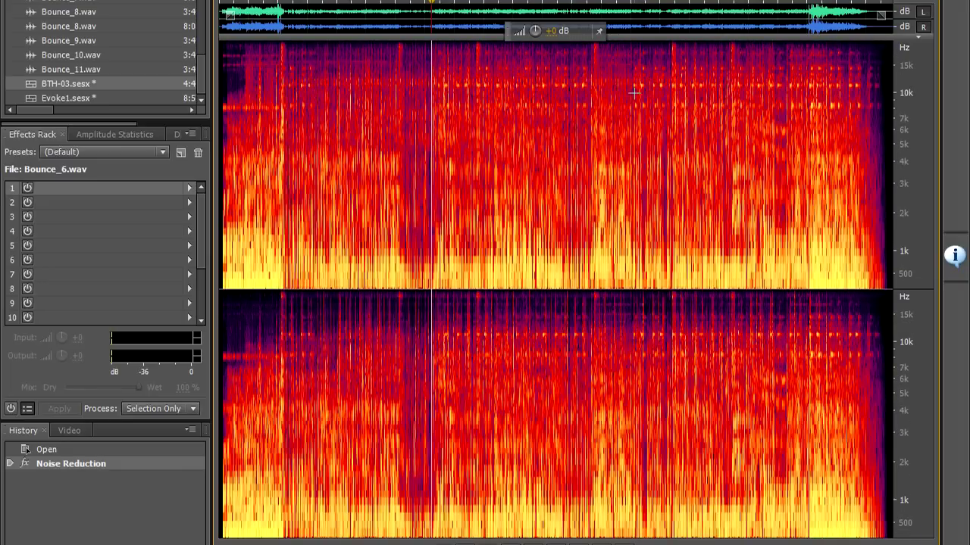
scroll(551, 80, up, 4)
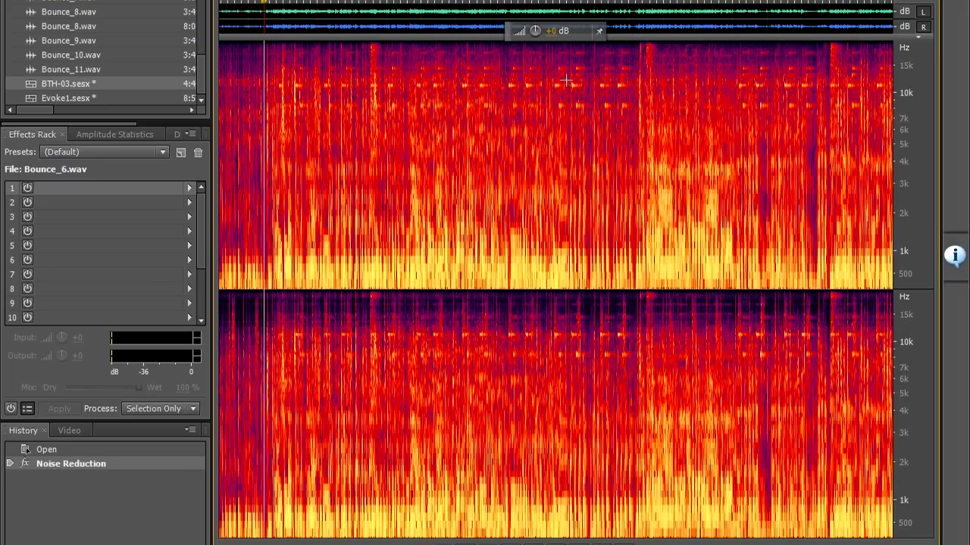
scroll(566, 80, up, 3)
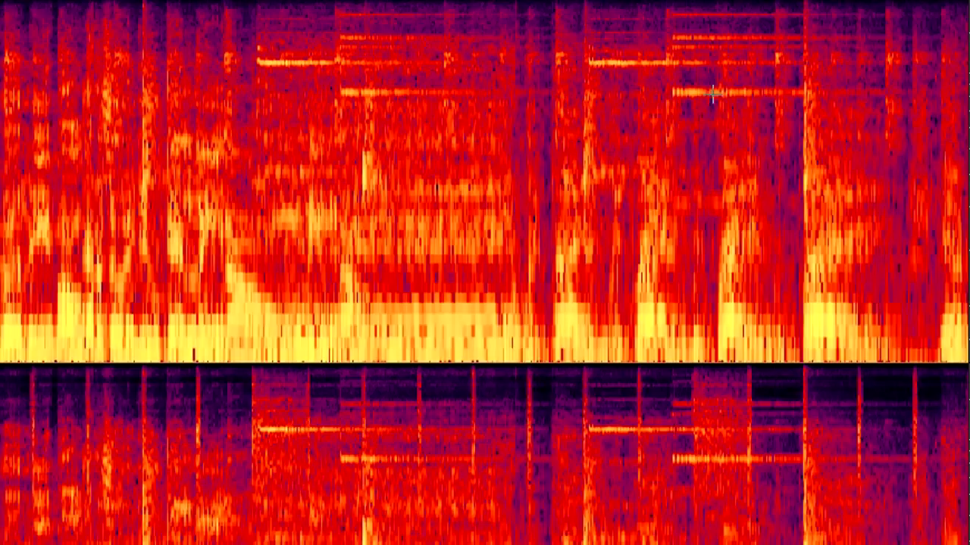
- Zoom the time axis and Hz ruler to show roughly 6.5–14 kHz around the bell tones
scroll(788, 83, down, 2)
scroll(765, 48, down, 4)
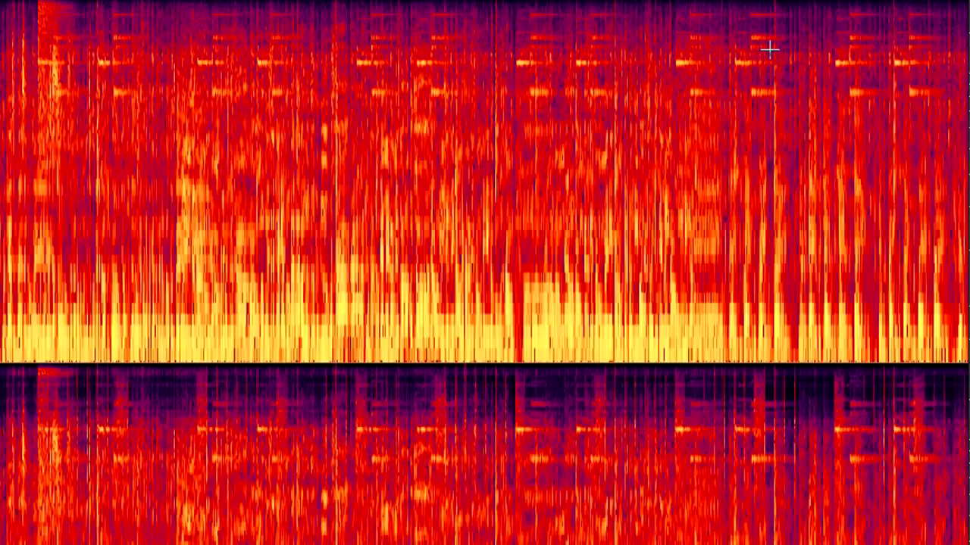
scroll(815, 57, up, 5)
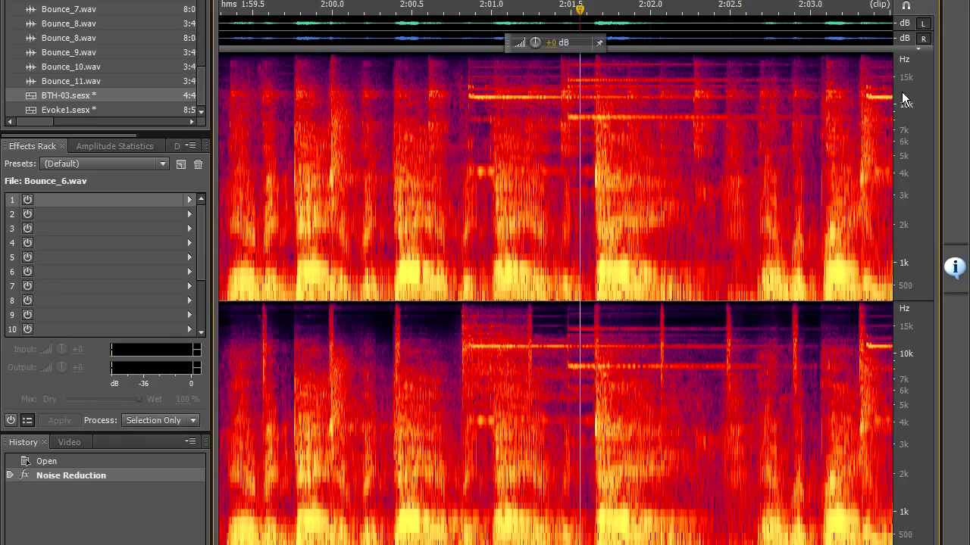
scroll(903, 92, up, 3)
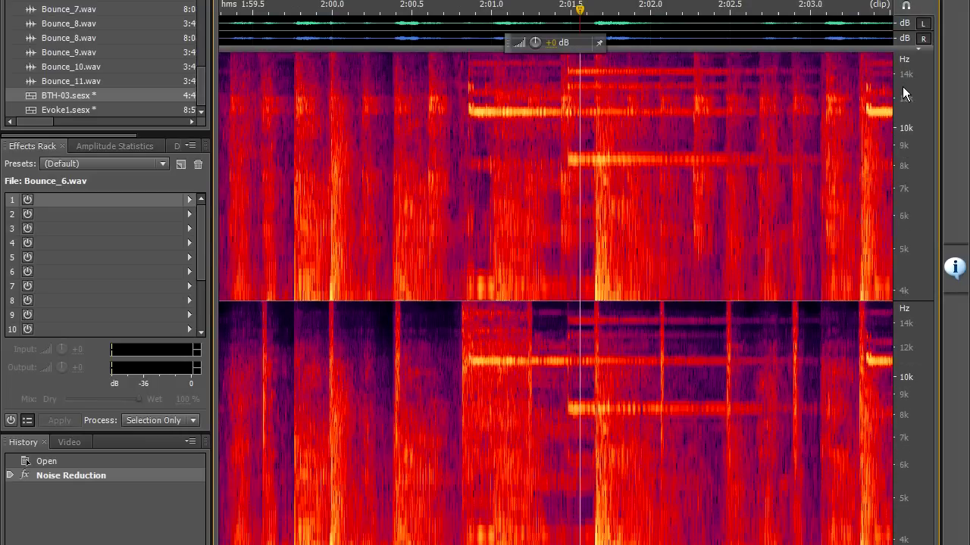
scroll(902, 86, up, 2)
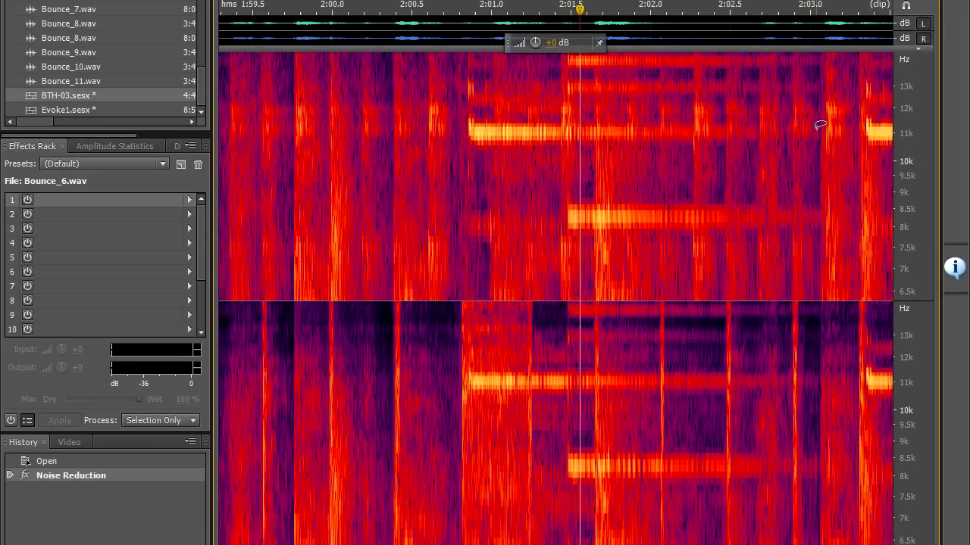
- Lasso the 11 kHz bell tone, refine the selection, and bring up Noise Reduction (Ctrl+Shift+P)
mouse_move(821, 124)
mouse_down()
mouse_move(815, 143)
mouse_move(656, 149)
mouse_move(522, 152)
mouse_move(470, 135)
mouse_up()
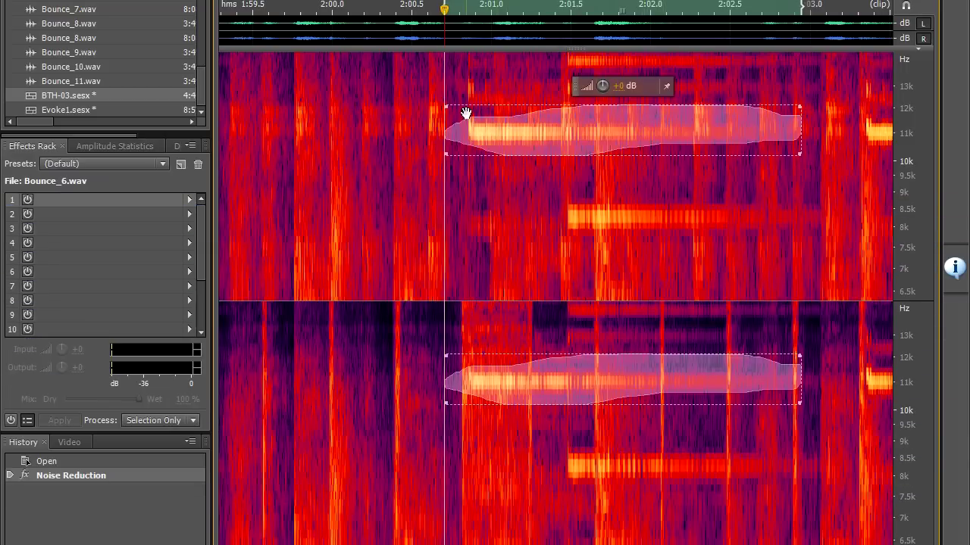
drag(444, 107, 444, 99)
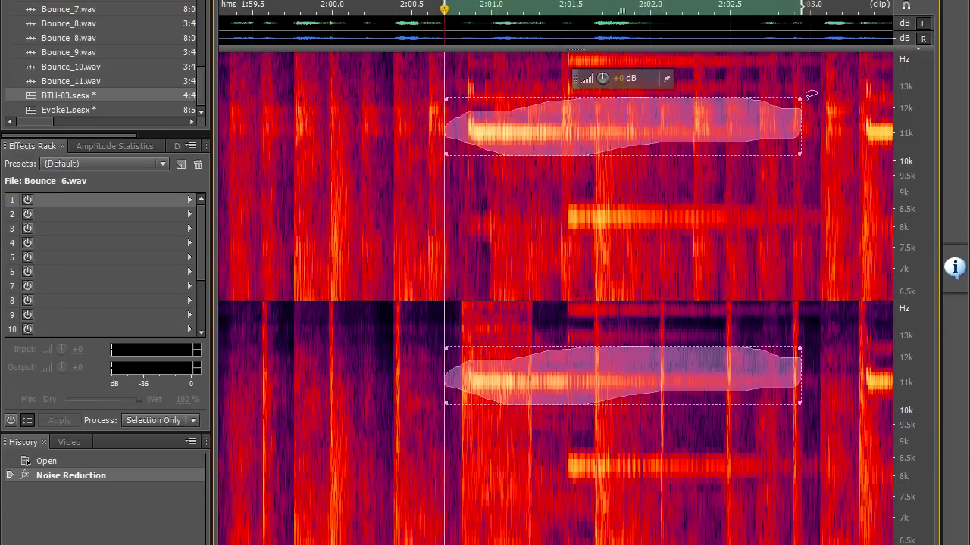
drag(799, 101, 804, 100)
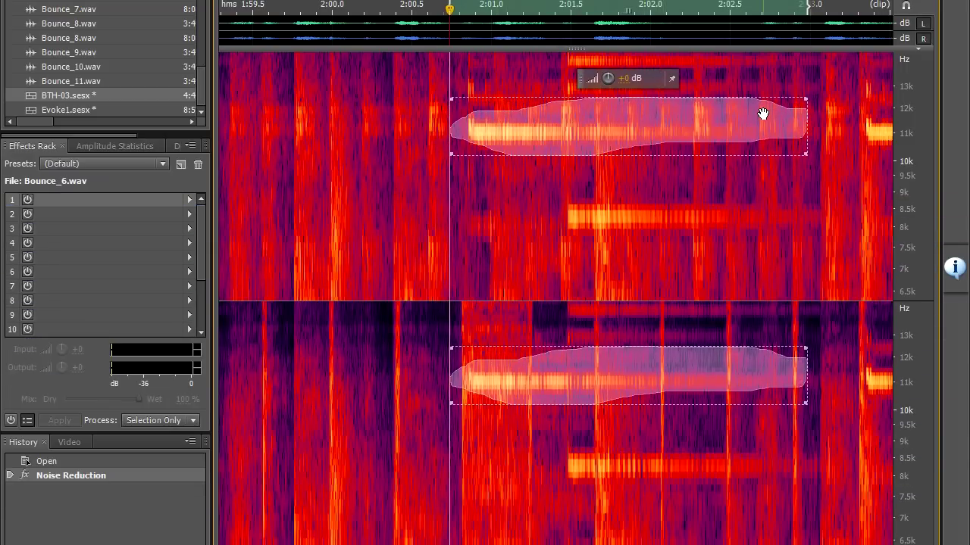
key(ctrl+shift+p)
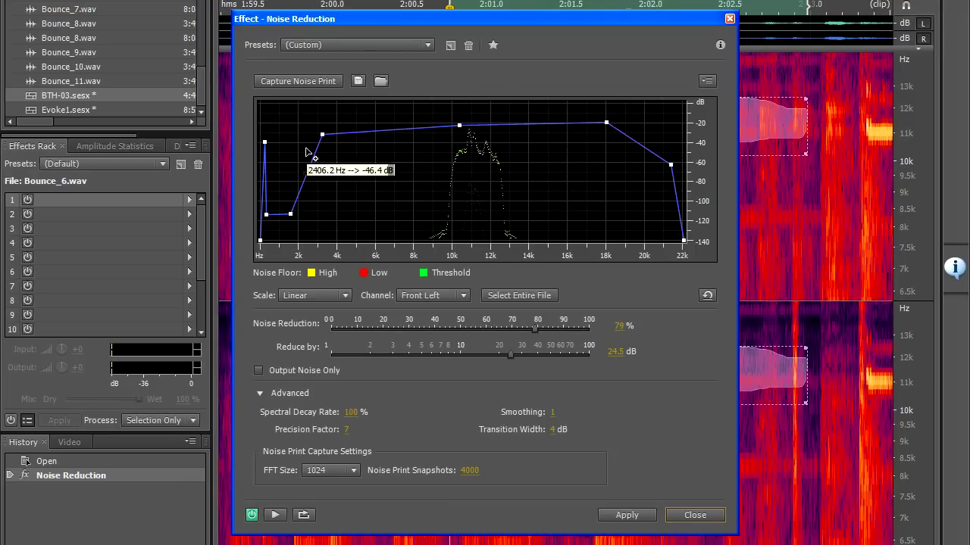
- Move the Noise Reduction curve points to about 8 kHz, 6 kHz and 19.5 kHz
drag(322, 136, 411, 138)
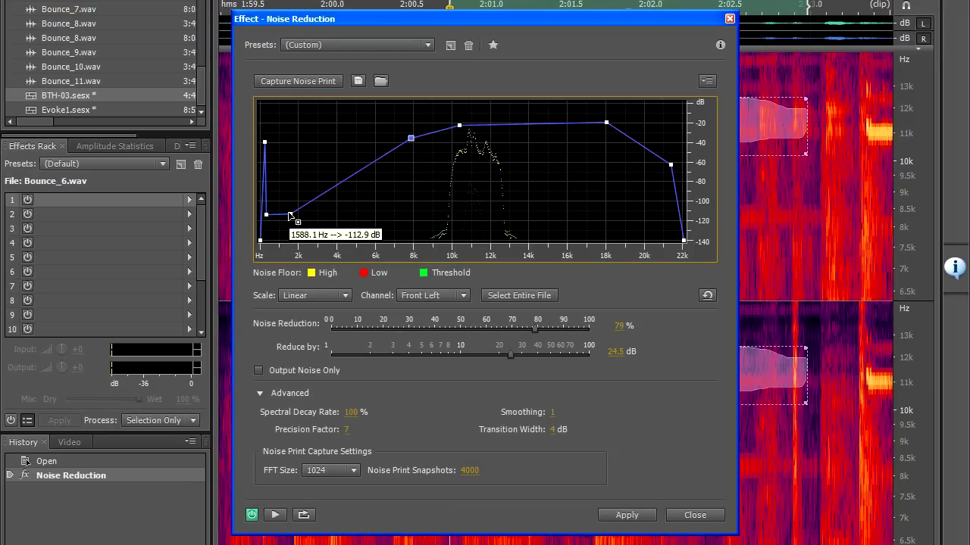
drag(290, 214, 372, 223)
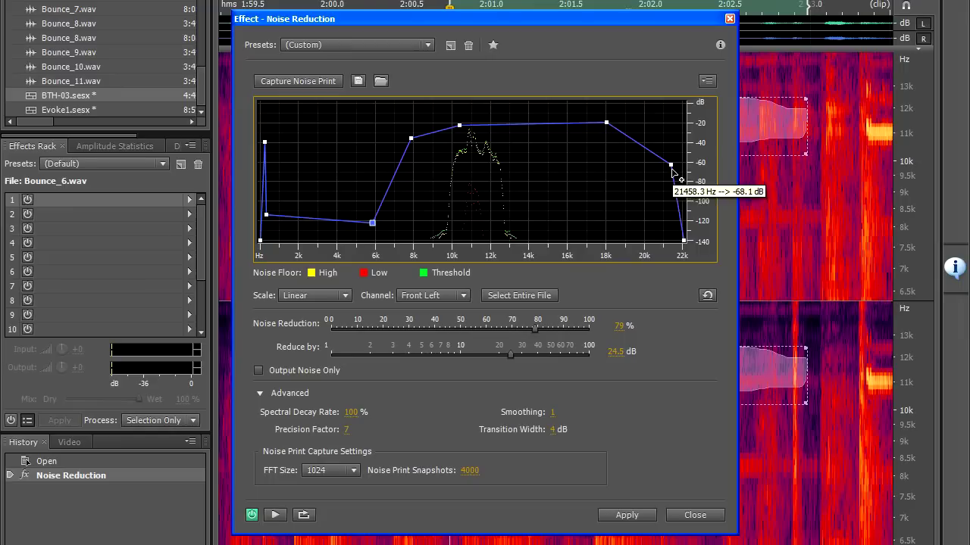
drag(671, 164, 635, 176)
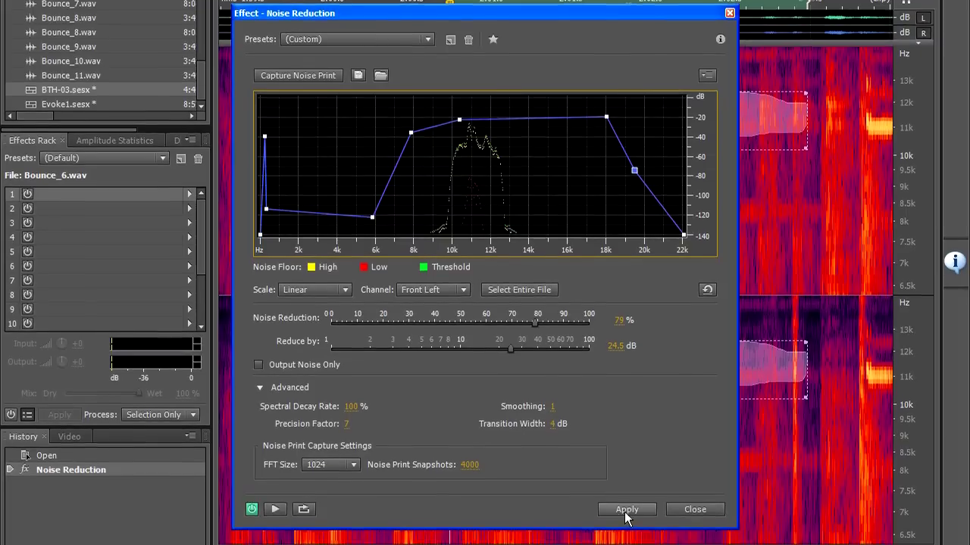
- Set FFT size 16384, adjust curve points to 15 kHz and -140 dB, and apply to the selected tone
click(353, 470)
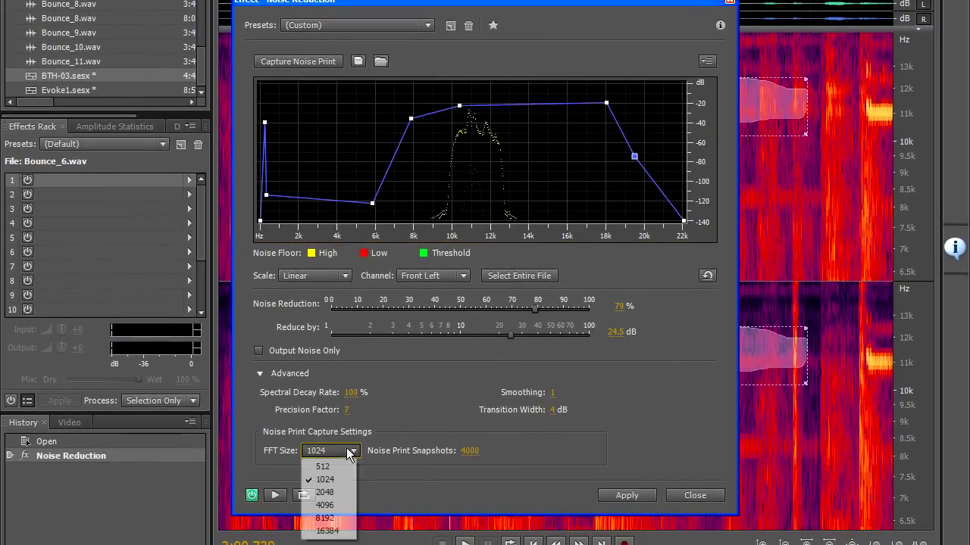
click(325, 530)
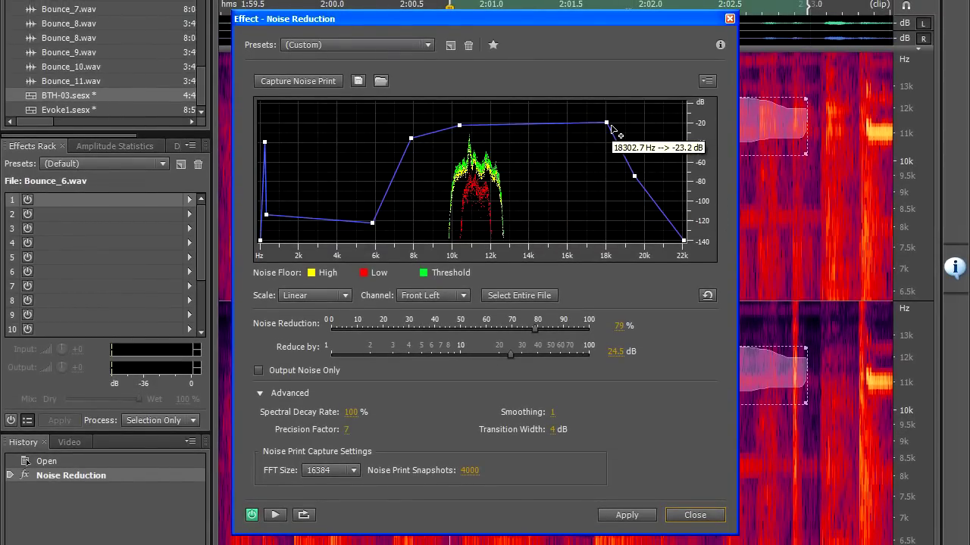
drag(606, 123, 547, 127)
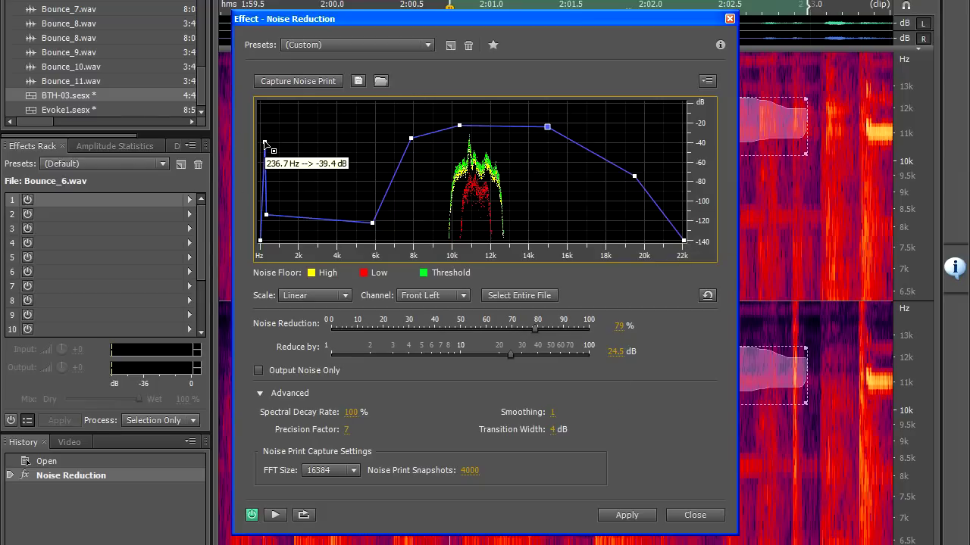
drag(264, 142, 265, 237)
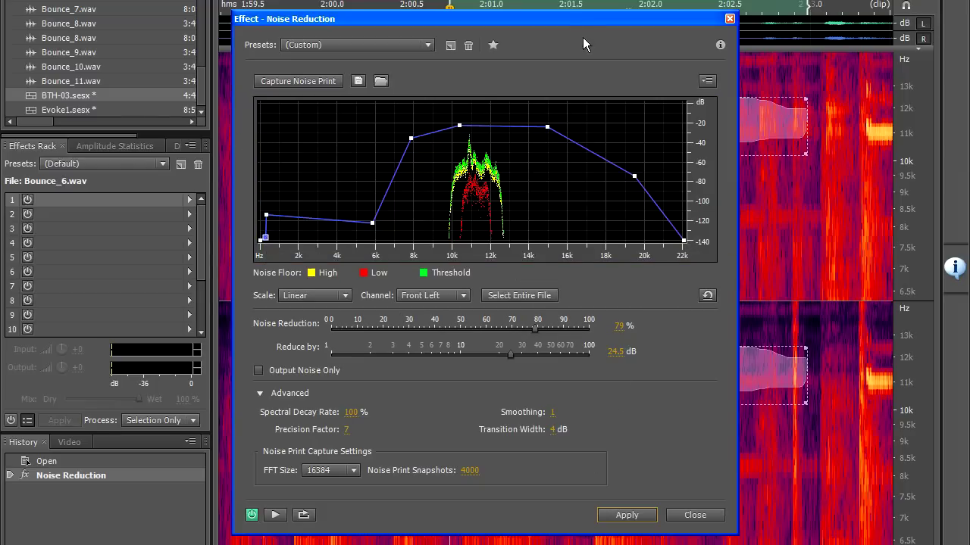
drag(576, 9, 477, 199)
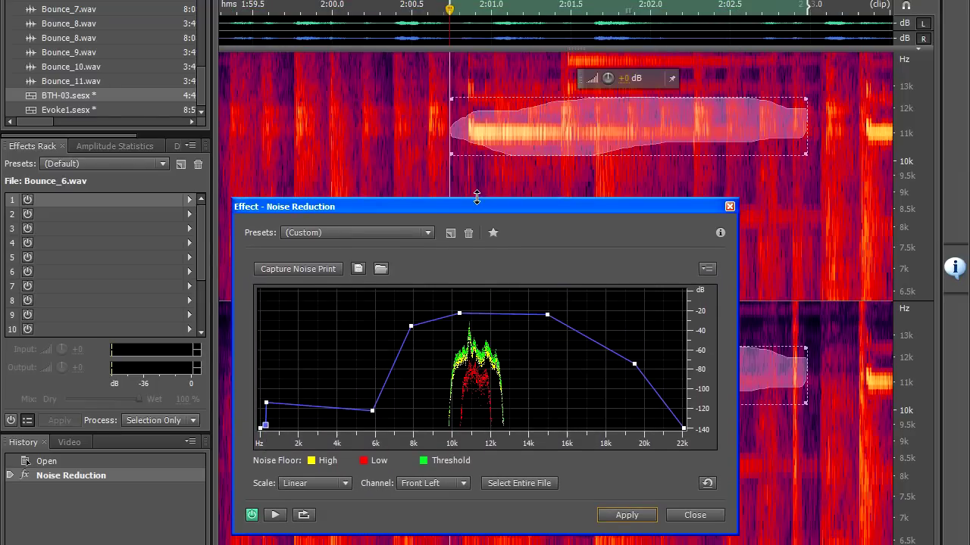
click(626, 515)
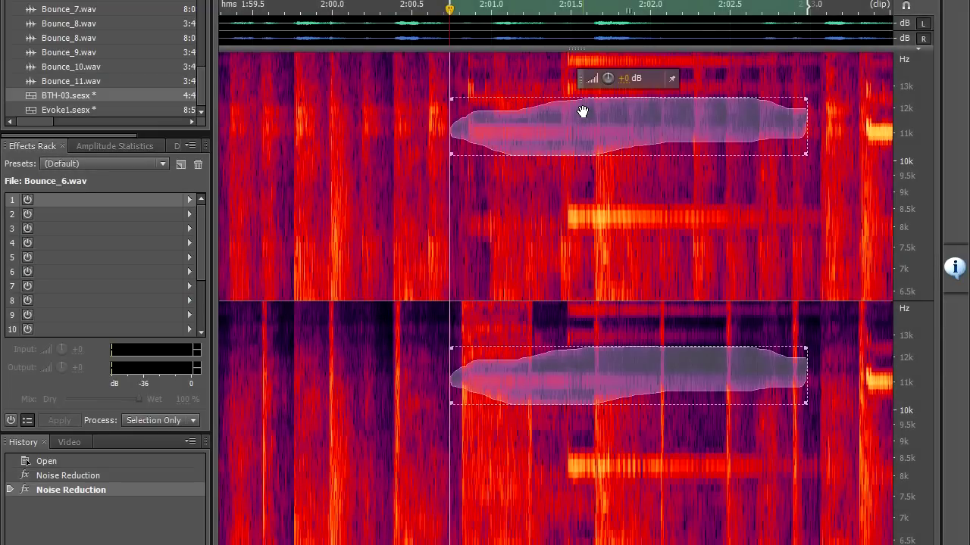
- Apply Noise Reduction to the entire file, then zoom out fully and deselect
key(ctrl+shift+p)
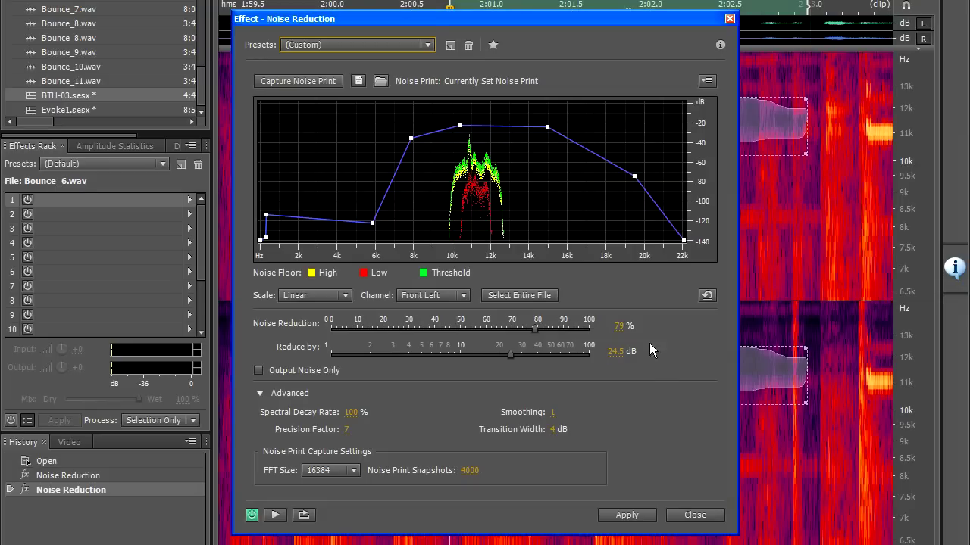
click(519, 289)
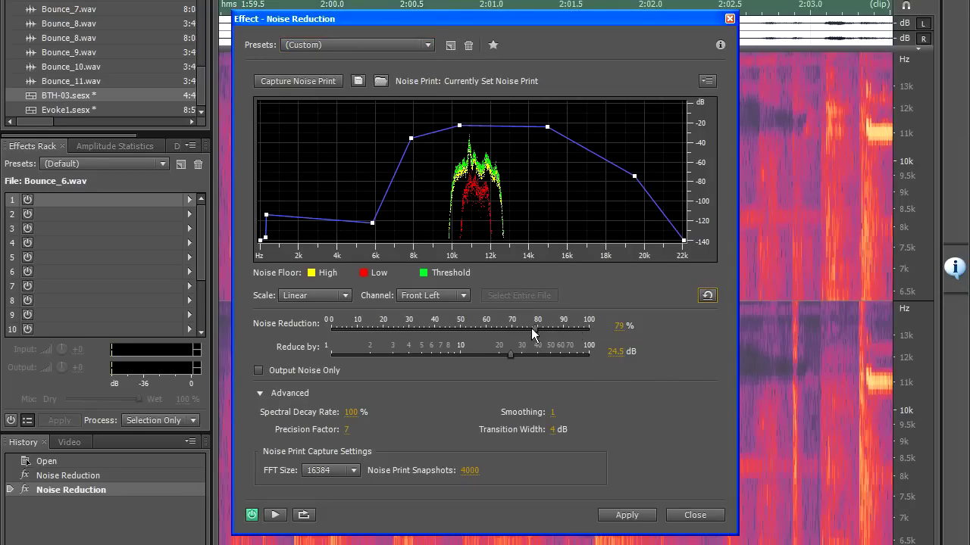
click(627, 515)
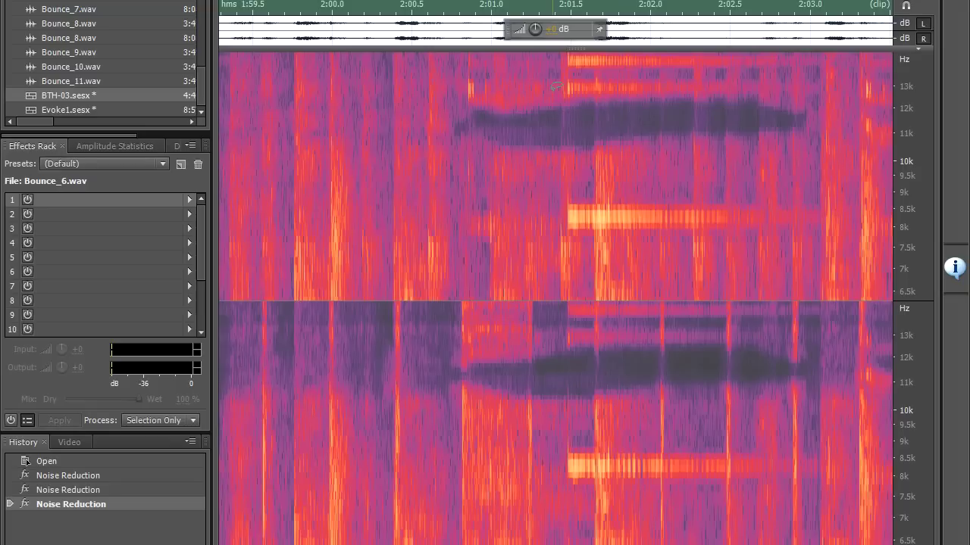
key(minus)
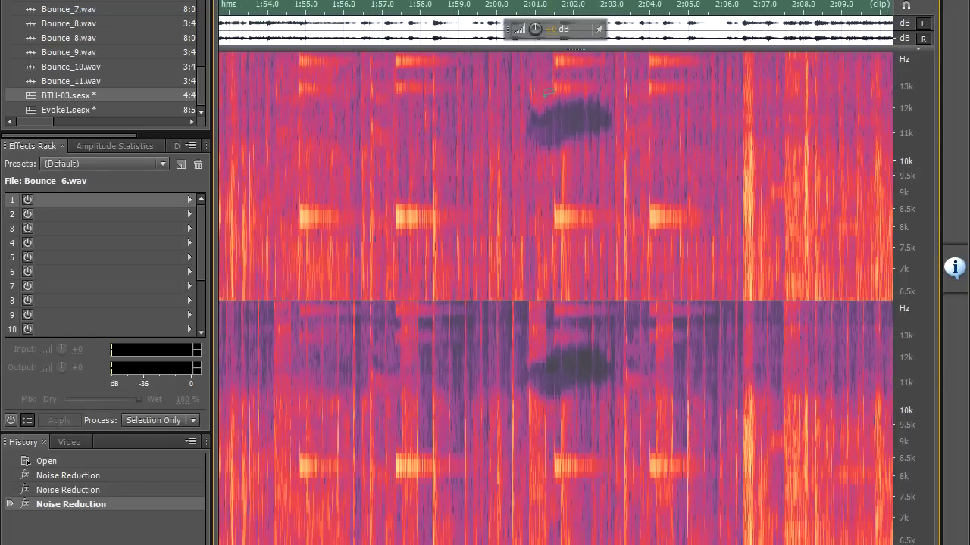
key(minus)
key(minus)
key(minus)
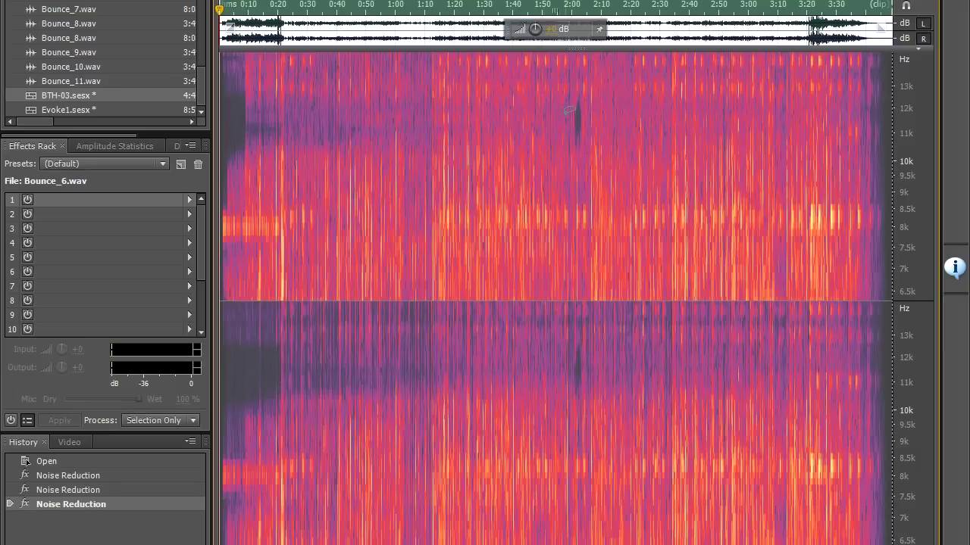
click(566, 110)
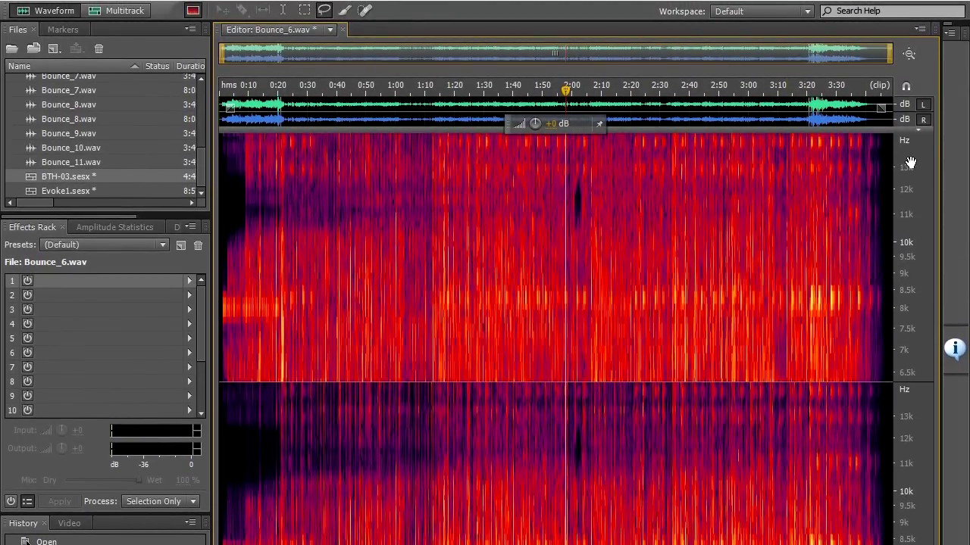
- With the Marquee Selection tool, silence a first narrow frequency band across the whole recording
scroll(909, 161, down, 4)
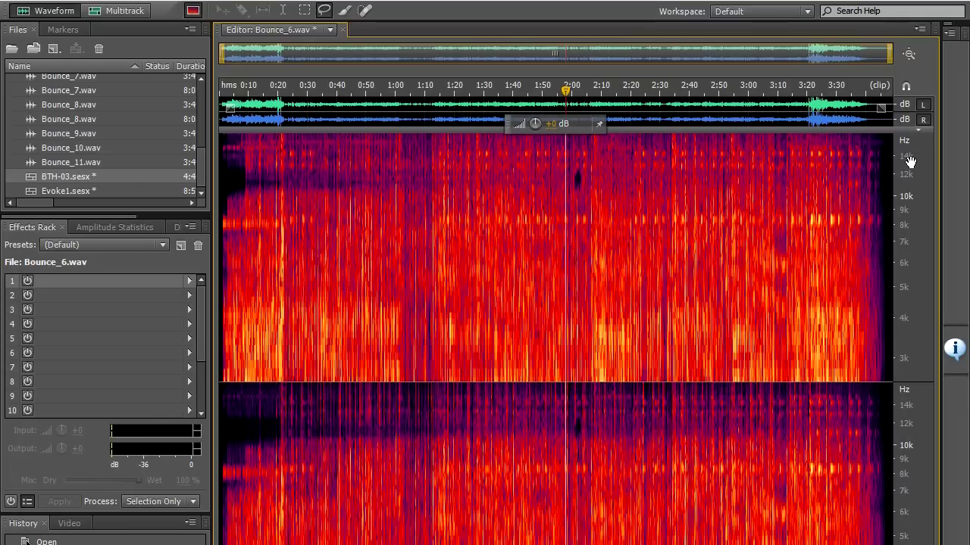
click(304, 10)
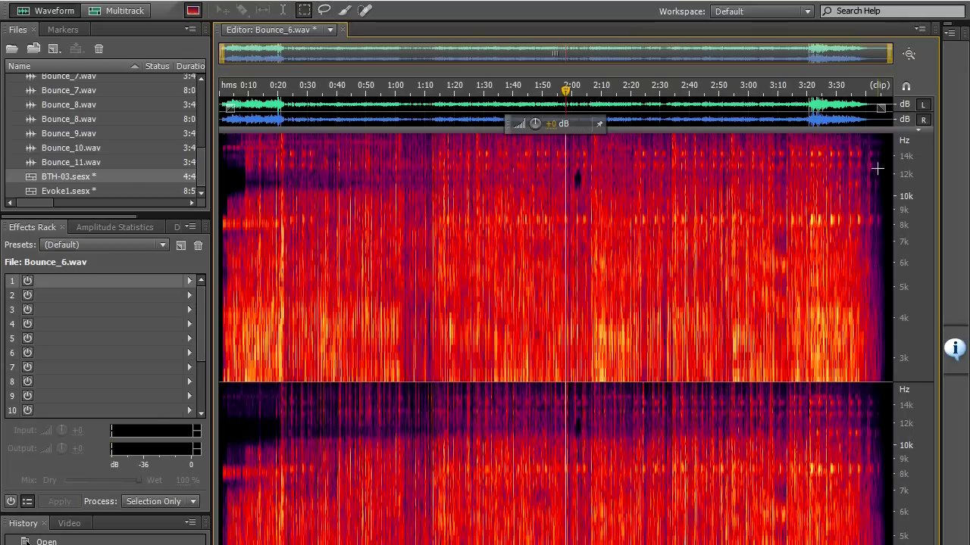
drag(883, 166, 220, 165)
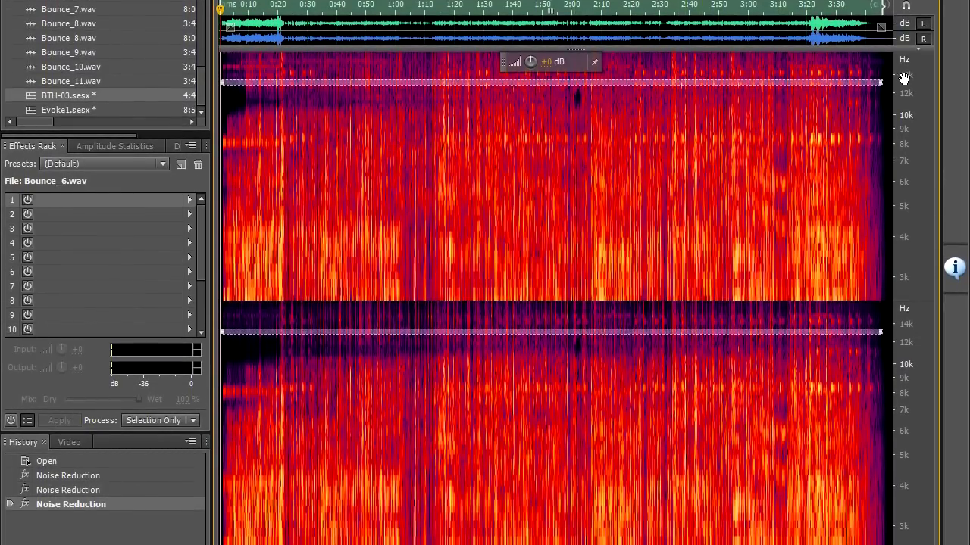
scroll(904, 79, up, 4)
mouse_move(808, 92)
mouse_down()
mouse_move(806, 114)
mouse_move(799, 83)
mouse_up()
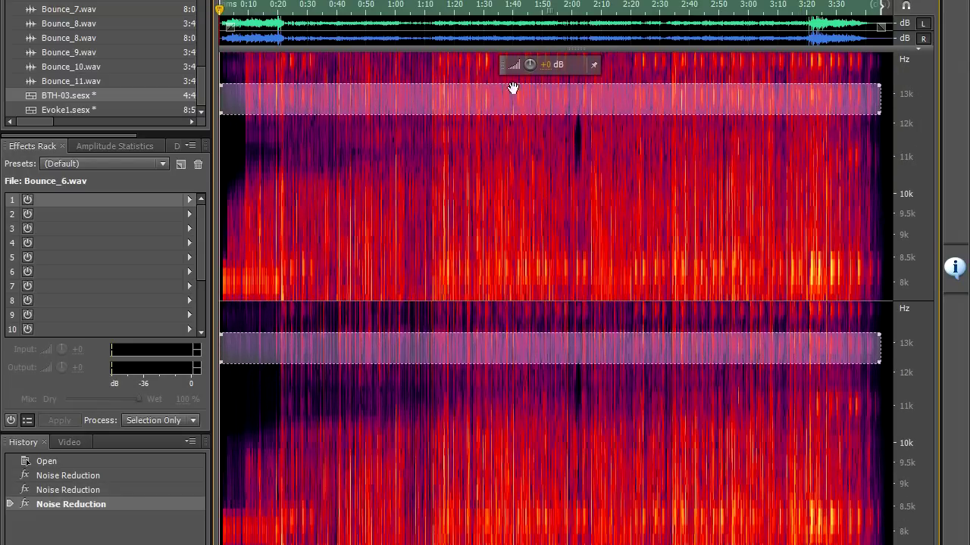
key(Delete)
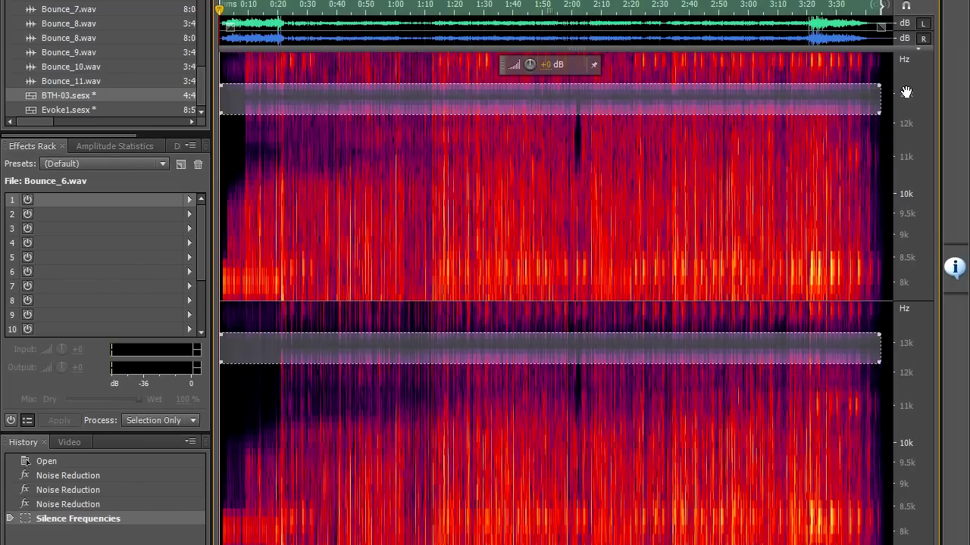
- Silence a widened second band, then the band around 8 kHz
scroll(917, 87, down, 5)
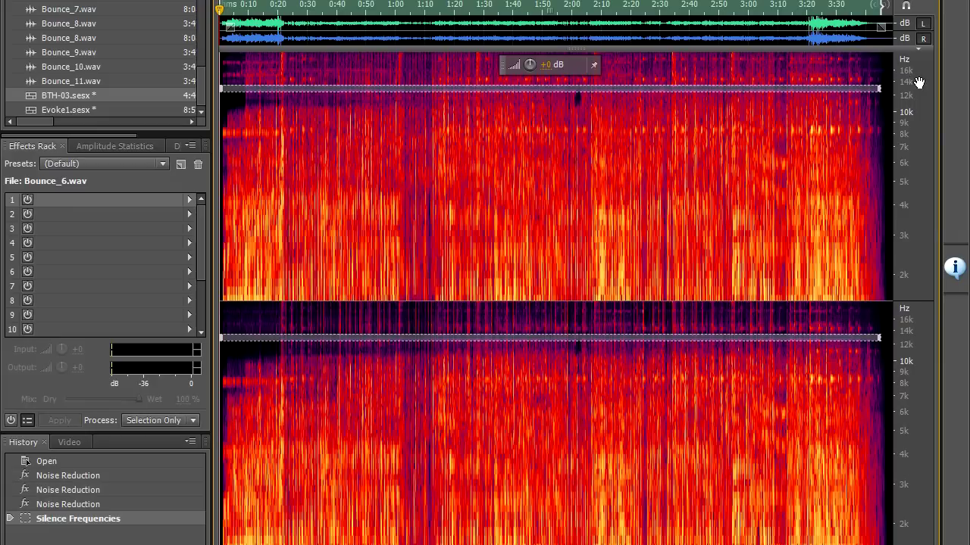
drag(827, 89, 825, 80)
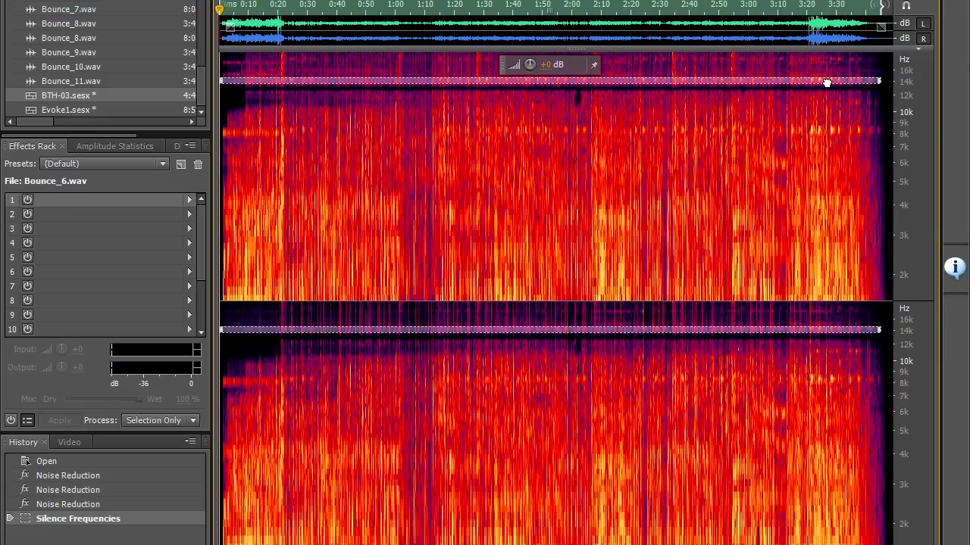
key(Delete)
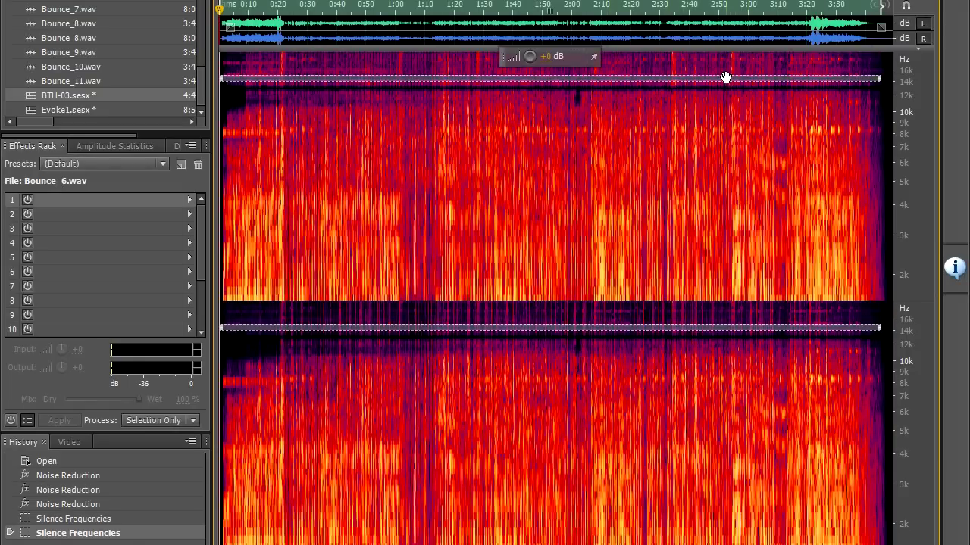
scroll(726, 78, up, 1)
drag(725, 78, 736, 129)
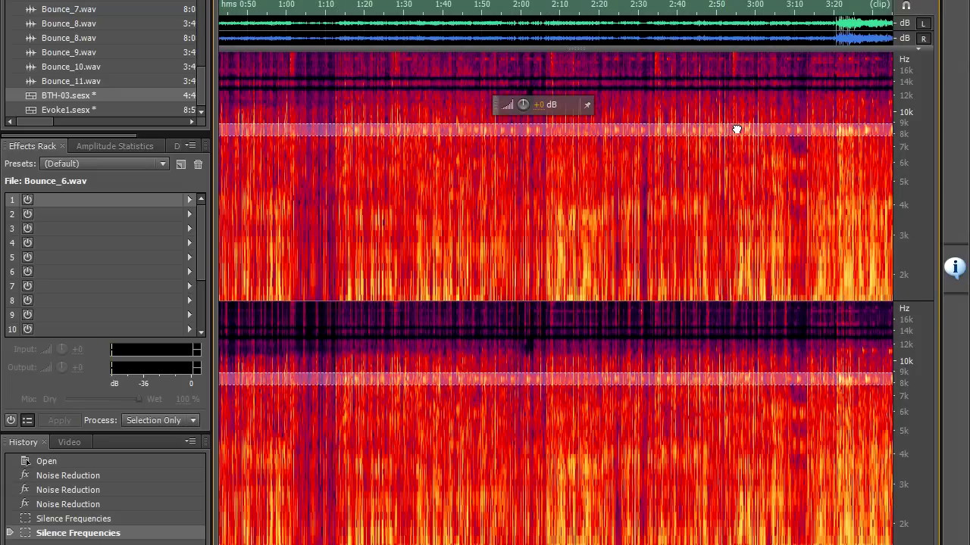
key(Delete)
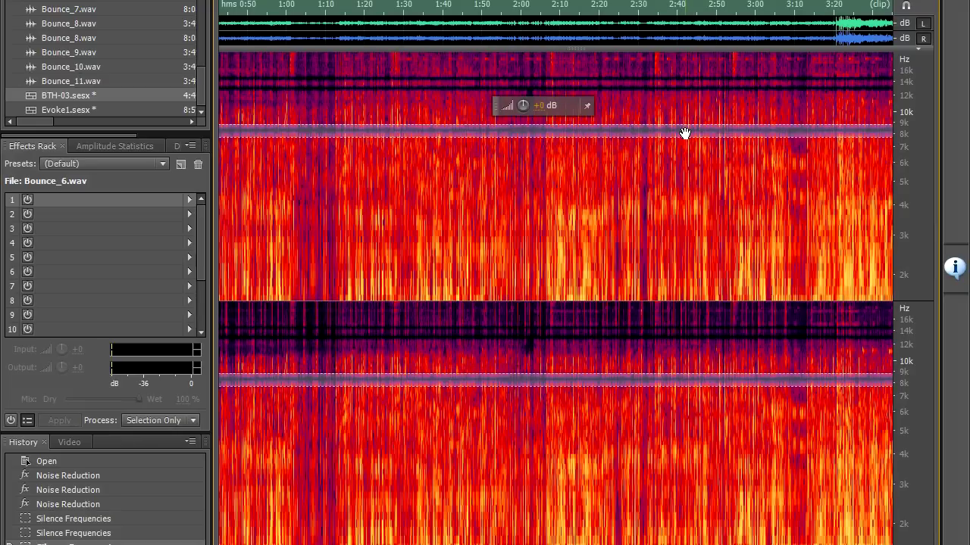
- Silence the highest band, everything above about 17.5 kHz
drag(686, 134, 692, 63)
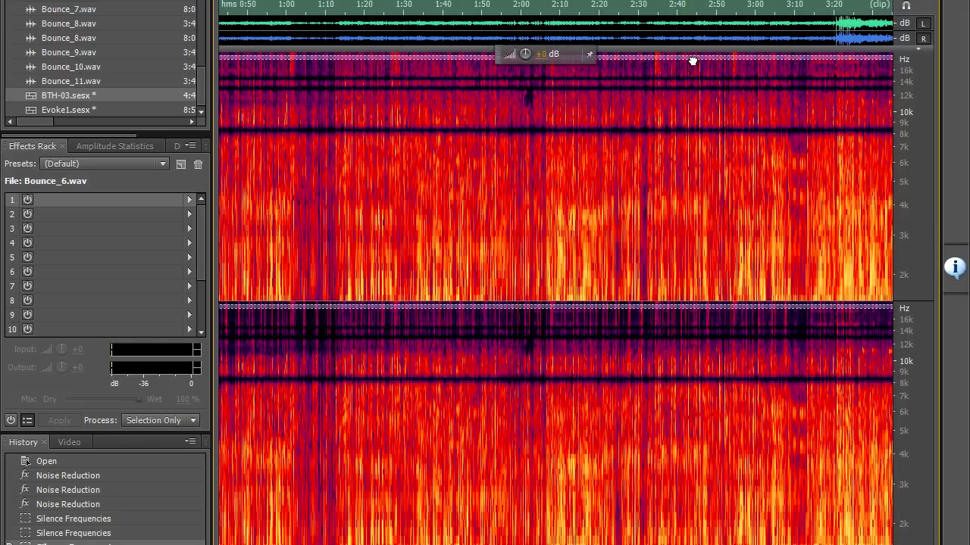
scroll(908, 58, up, 5)
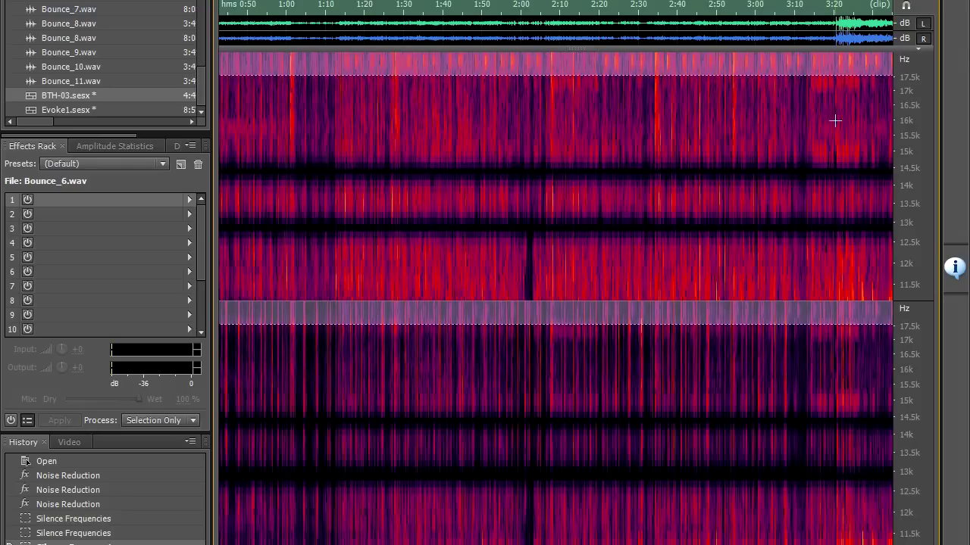
key(Delete)
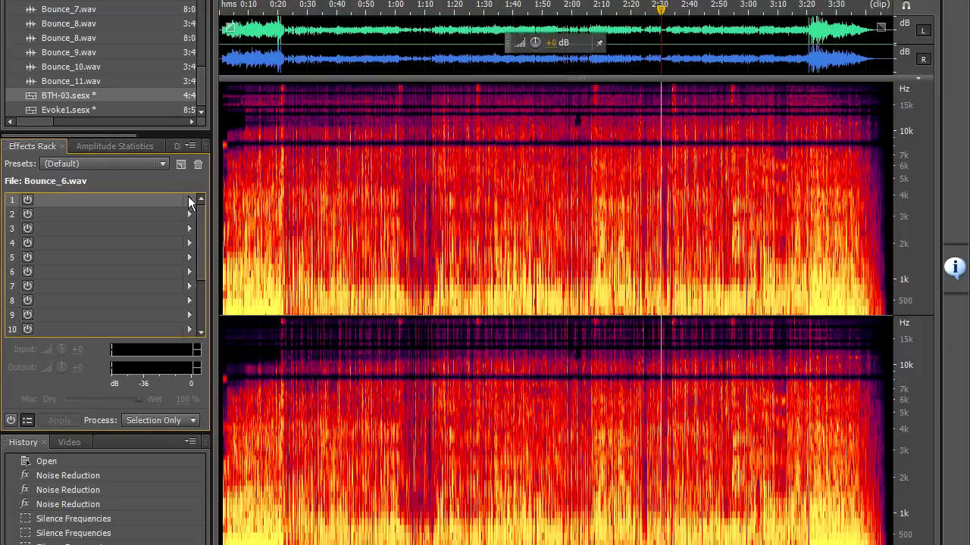
- Add Center Channel Extractor to rack slot 1, load preset Z1-Acapella-001, and apply it
click(190, 202)
mouse_move(220, 336)
click(394, 335)
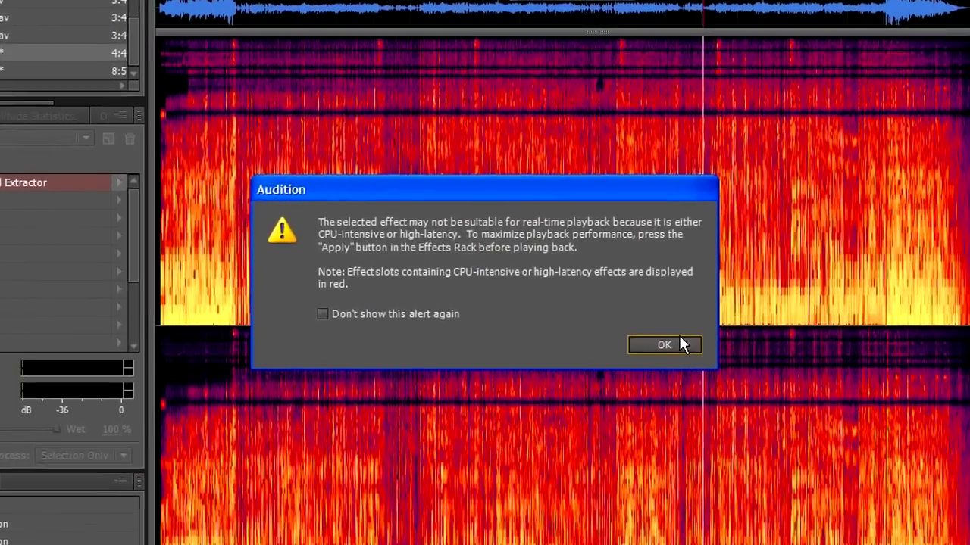
click(651, 333)
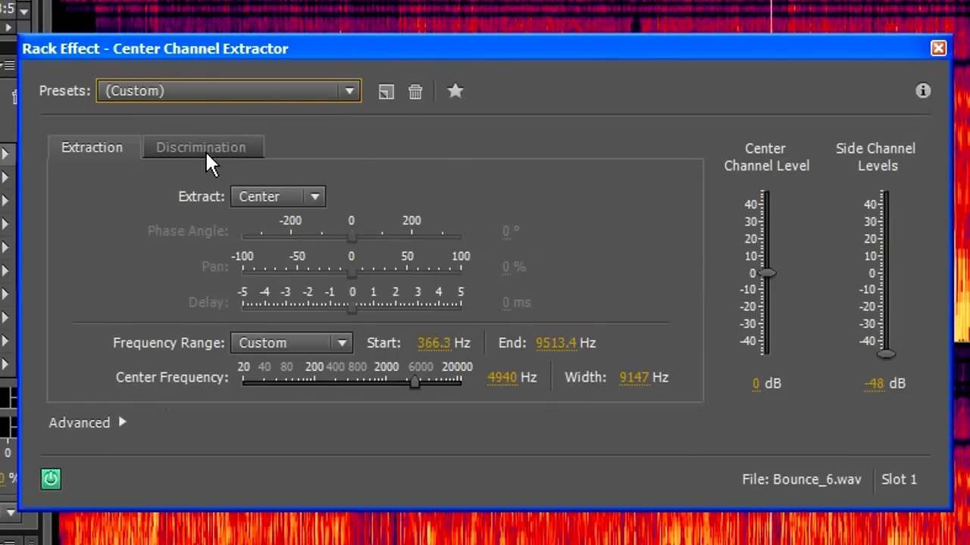
click(205, 149)
click(200, 93)
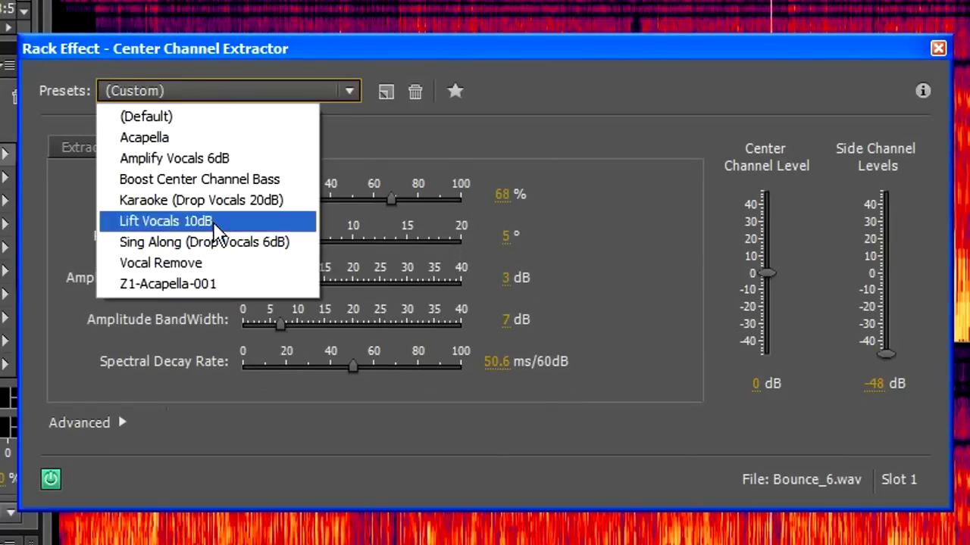
click(212, 283)
click(86, 150)
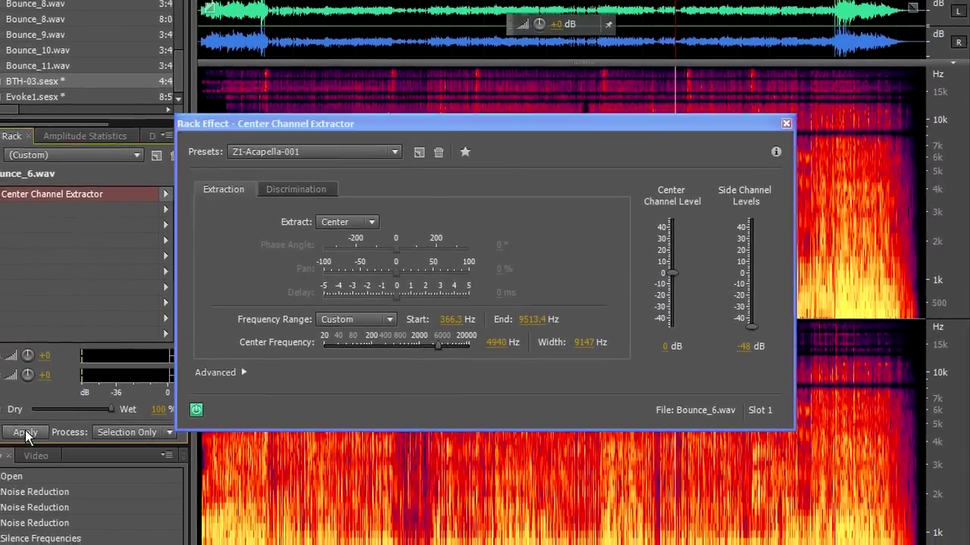
click(18, 435)
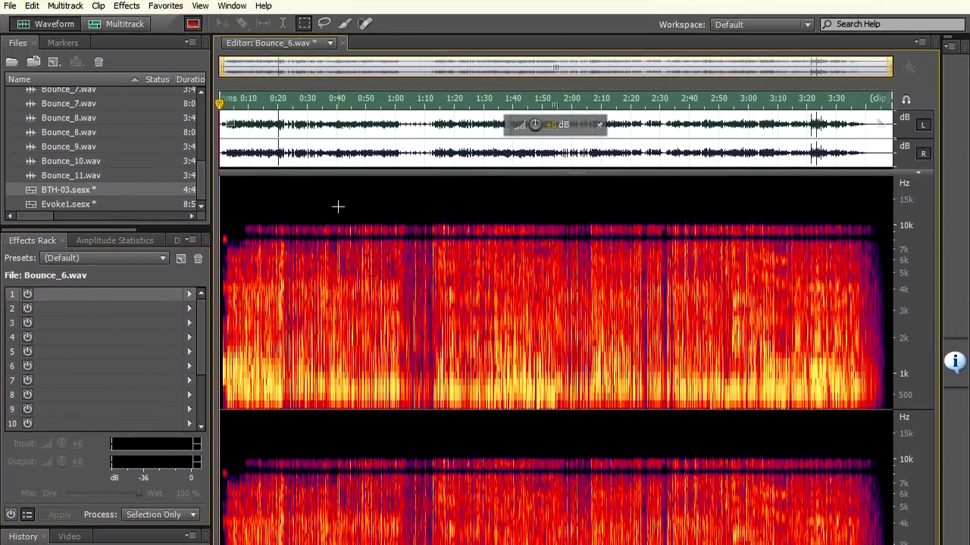
- Apply an FFT Filter cutting below 100 Hz and rolling off above 8 kHz
click(126, 5)
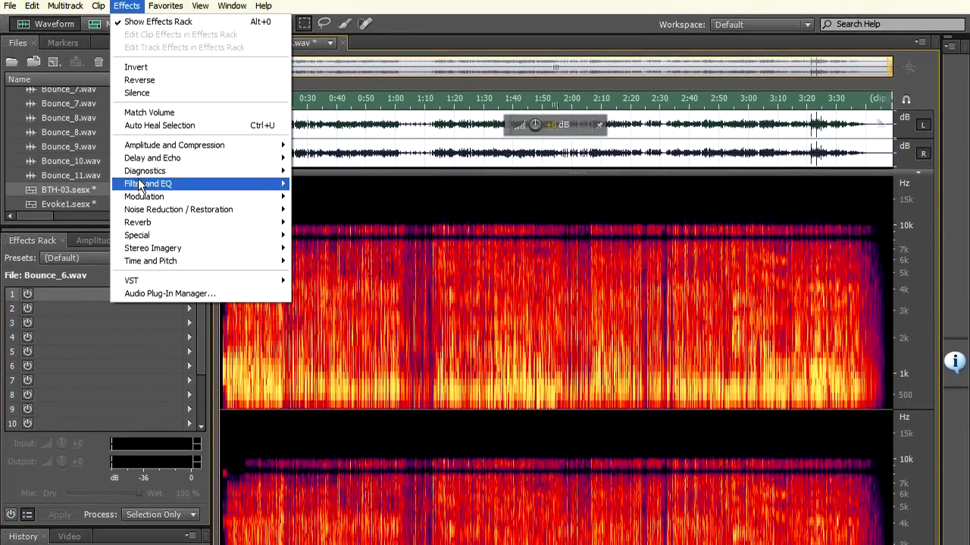
mouse_move(245, 182)
click(354, 180)
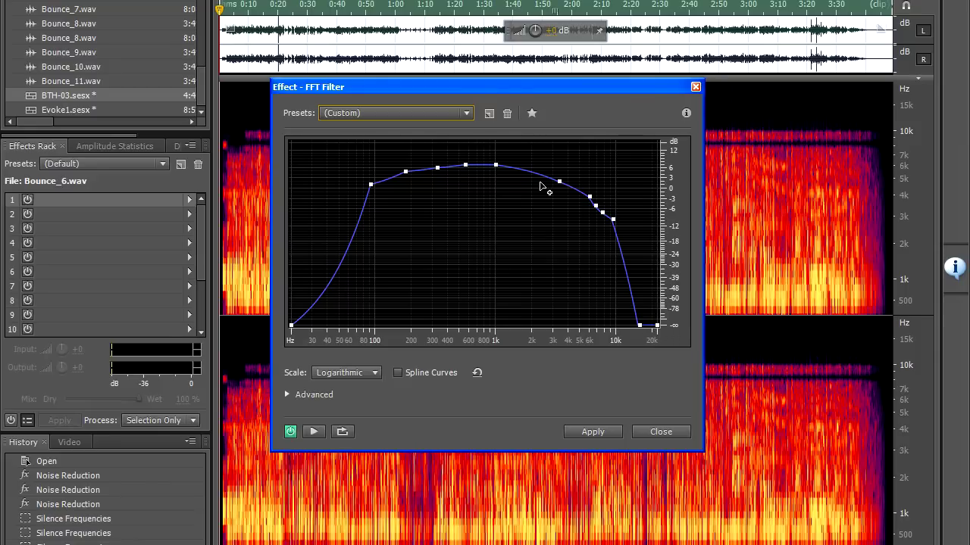
click(592, 432)
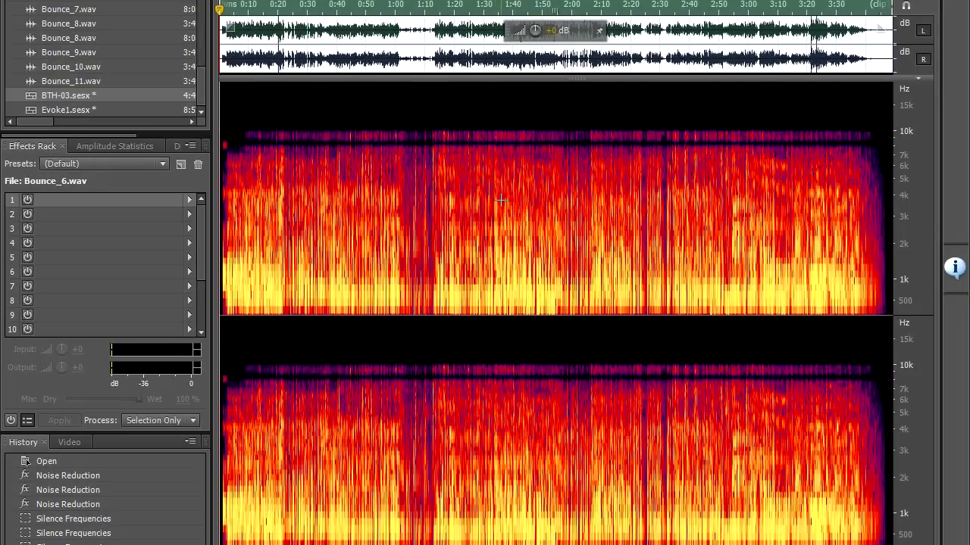
- Deselect and zoom the timeline in around 1:40 to inspect the cleaned vocal
click(501, 200)
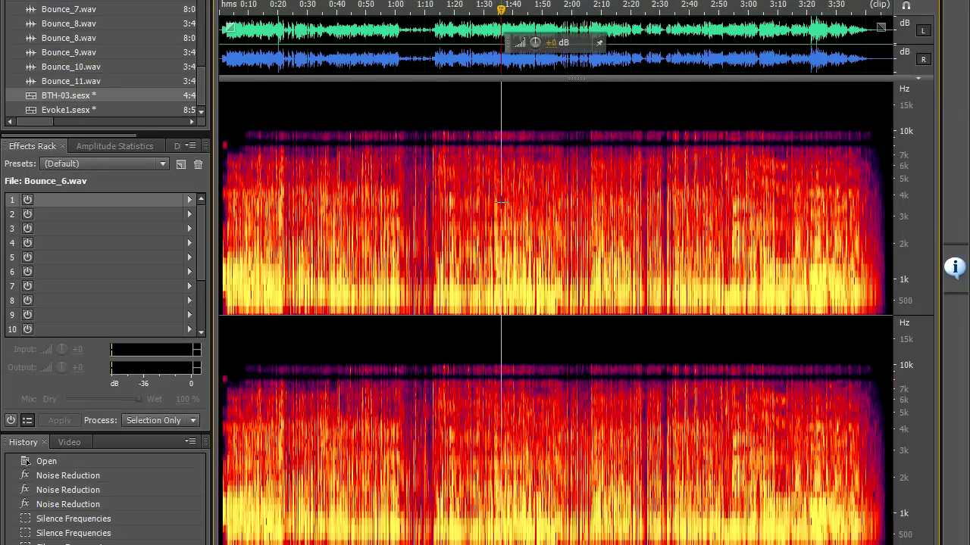
scroll(533, 187, up, 4)
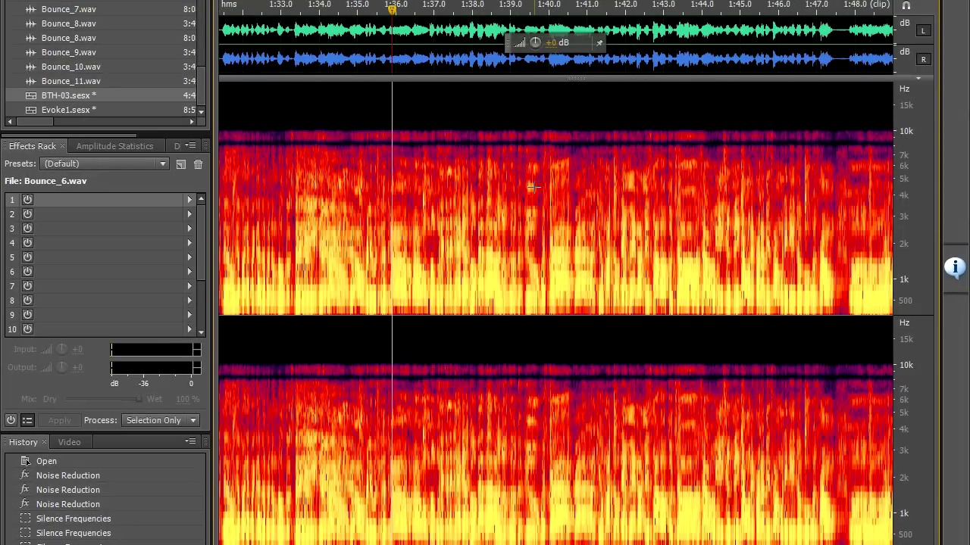
scroll(532, 187, up, 2)
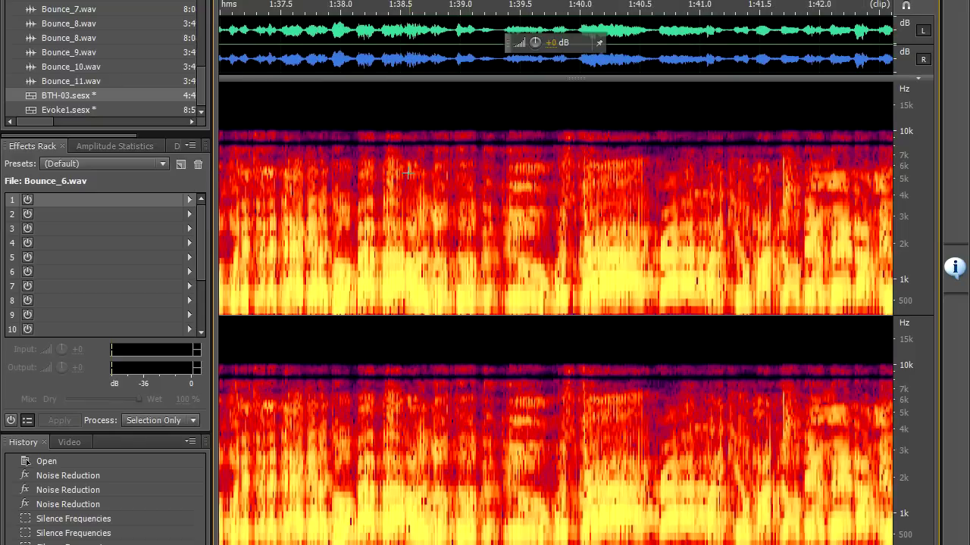